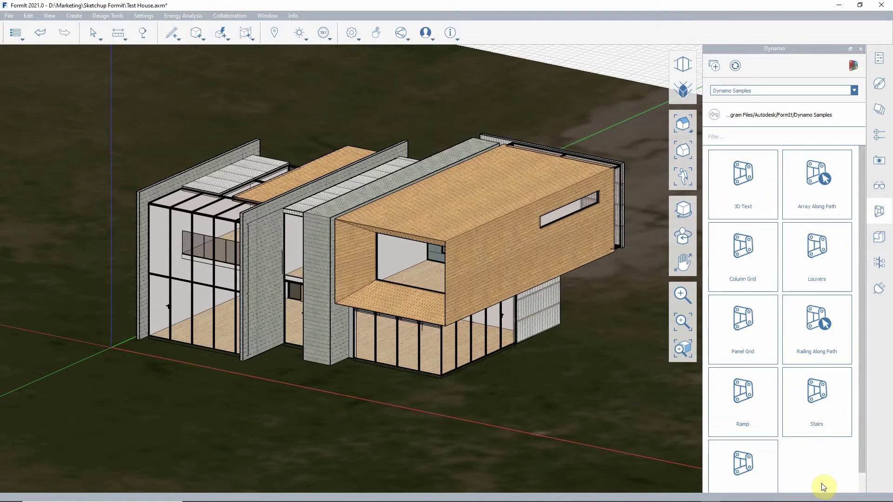
Step: Place the 3D Text Dynamo sample on the long side wall of the upper wood-clad volume, near its front corner
left_click(743, 197)
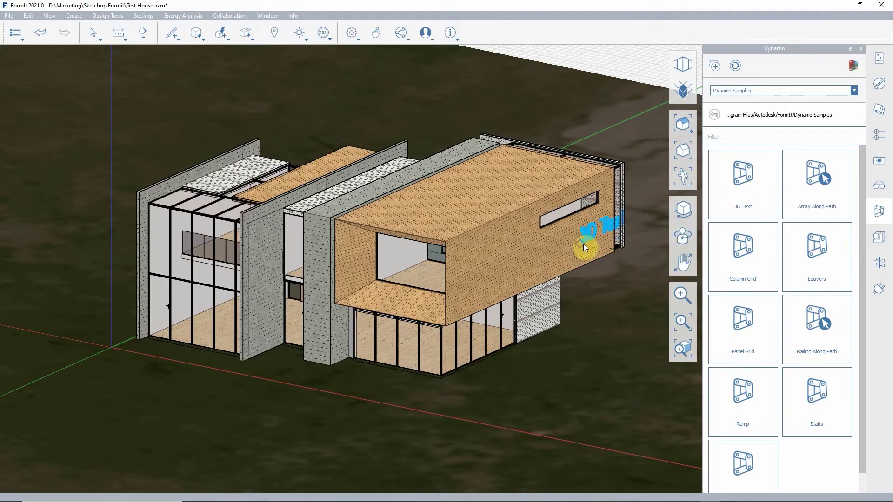
scroll(463, 257, "up", 5)
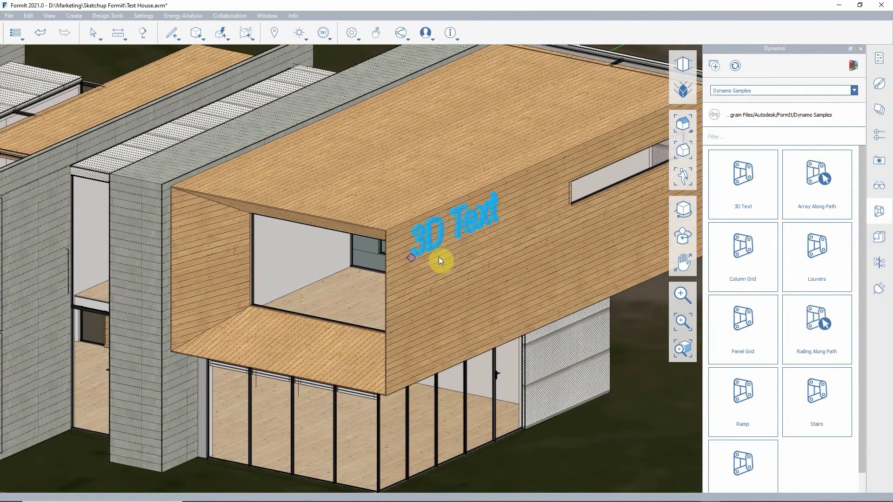
left_click(411, 266)
scroll(454, 263, "down", 5)
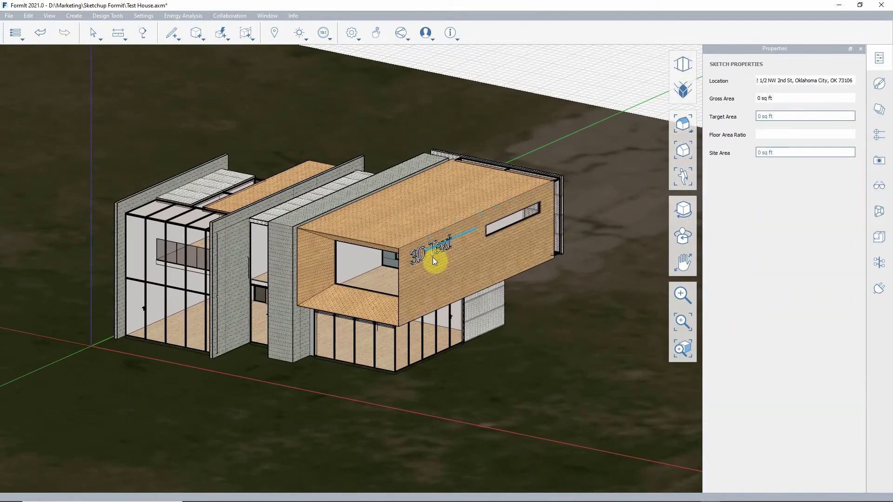
scroll(432, 257, "up", 3)
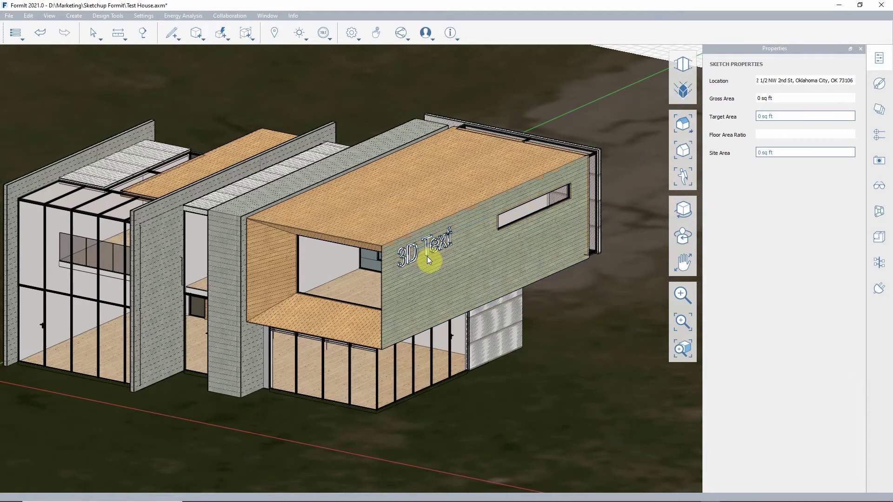
Step: Change the 3D text to "My Home" with an extrusion depth of 0.15 and run the graph to update it
left_click(532, 269)
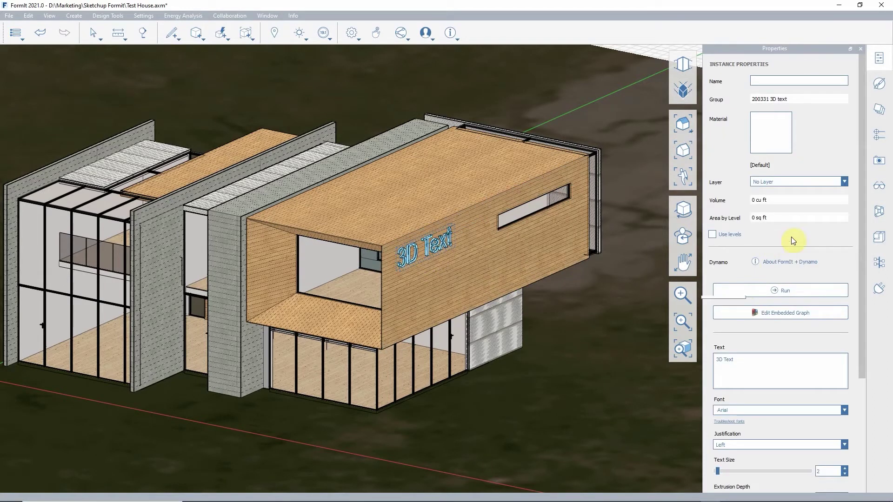
scroll(825, 245, "down", 2)
scroll(824, 244, "down", 2)
left_click(748, 211)
key("BackSpace")
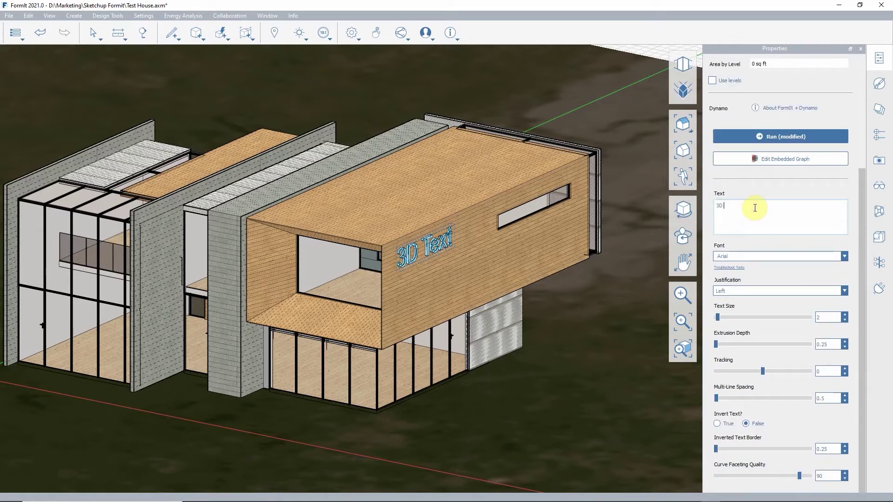
type("My Home")
left_click(774, 190)
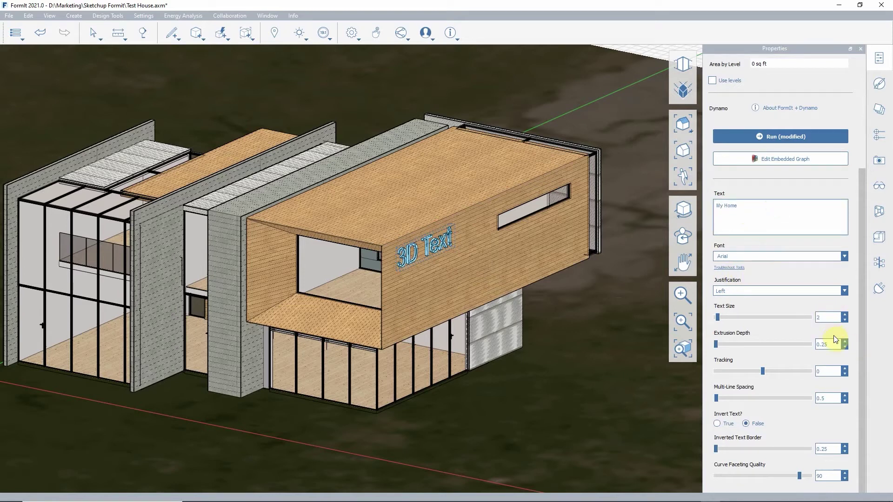
left_click(824, 343)
left_click(775, 138)
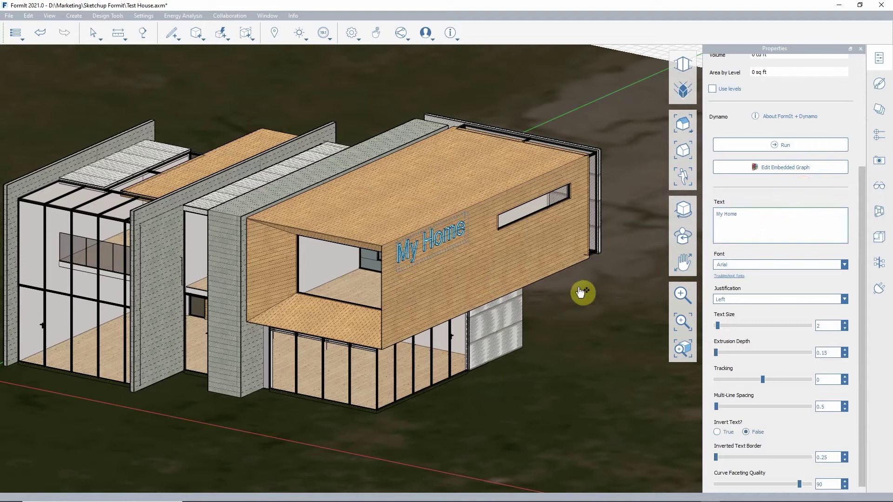
scroll(584, 290, "down", 2)
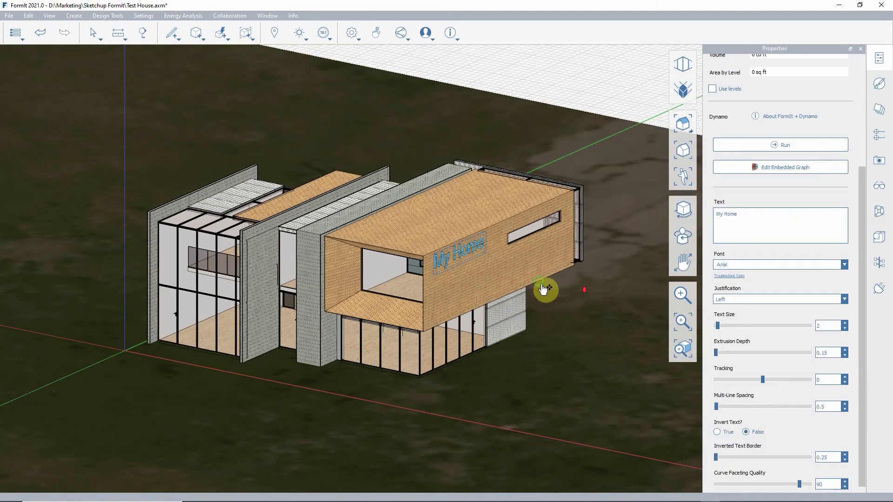
Step: Place the Louvers Dynamo sample on the ground in front of the glazed facade between the grey walls
left_click(879, 211)
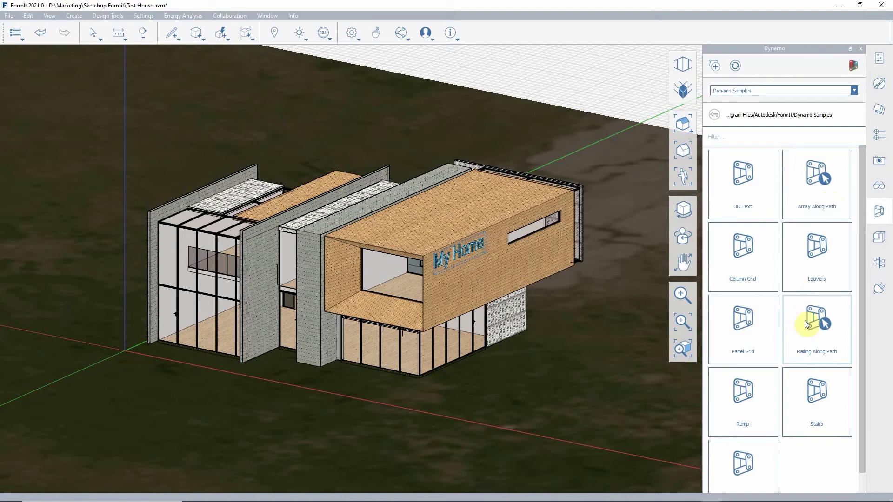
left_click(820, 253)
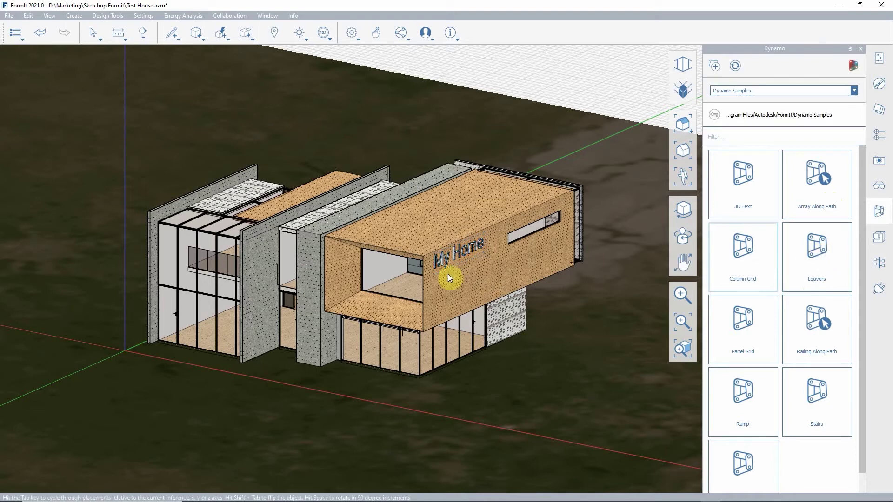
scroll(206, 359, "up", 5)
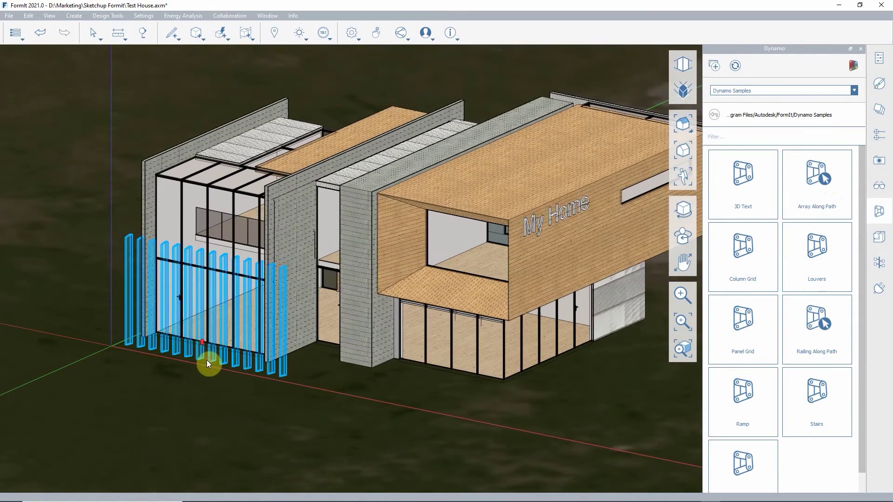
left_click(215, 357)
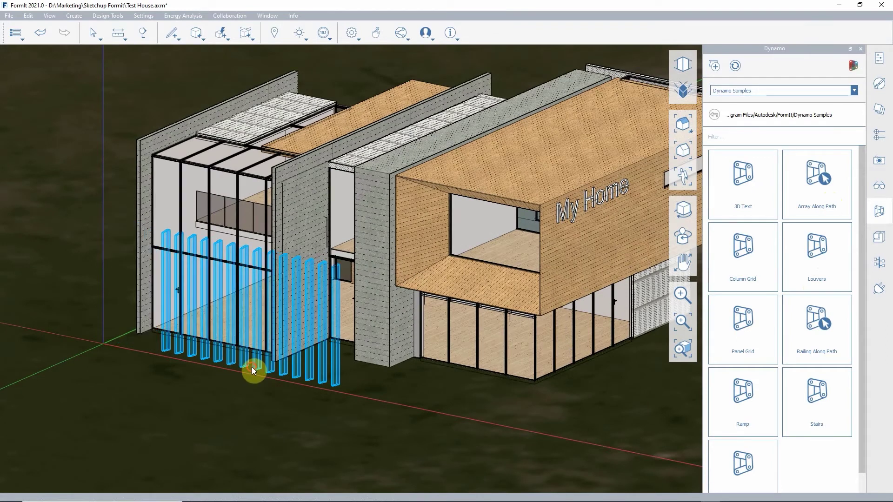
left_click(408, 386)
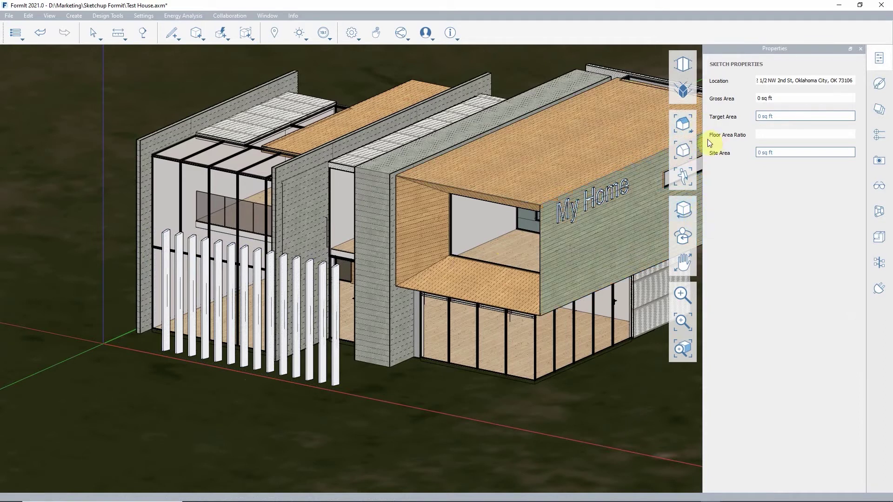
Step: Switch to the top view and select the louver group in front of the house
left_click(683, 124)
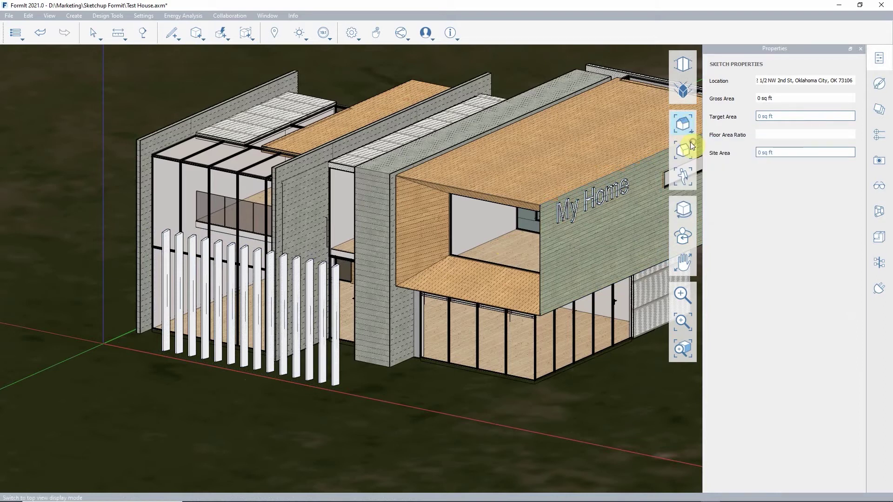
left_click(697, 143)
scroll(384, 302, "down", 3)
scroll(305, 407, "up", 3)
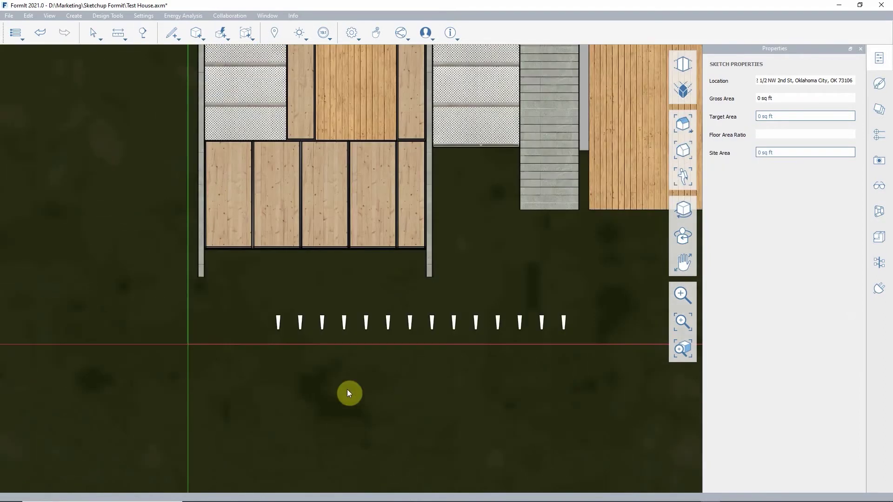
left_click(367, 325)
scroll(370, 330, "up", 1)
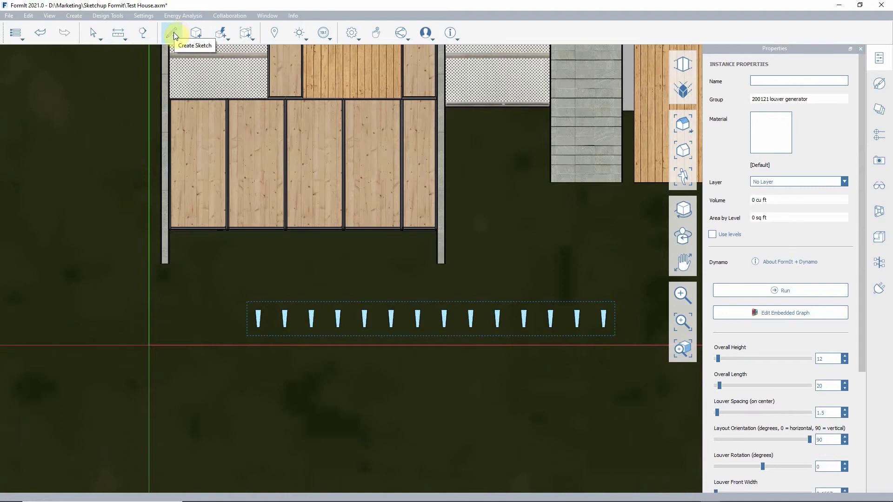
Step: Measure the glazed front from its first intermediate mullion to the inner face of the wall at its far end
left_click(120, 33)
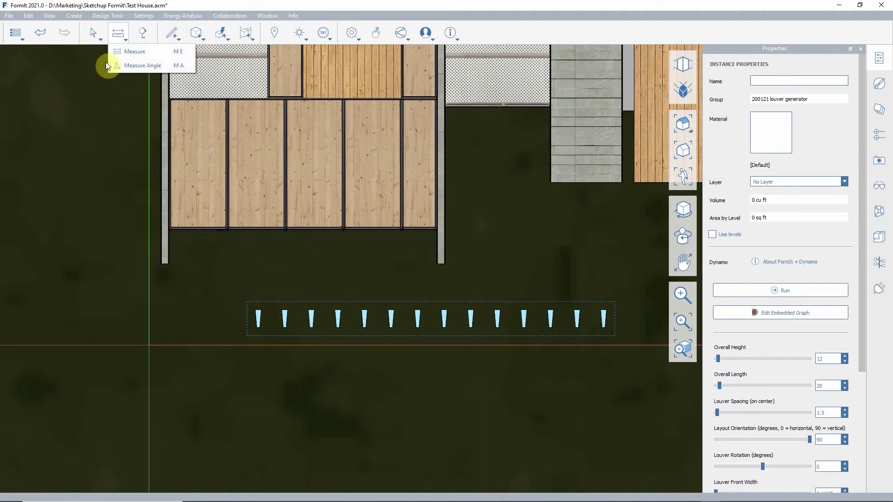
left_click(124, 52)
left_click(228, 229)
left_click(435, 229)
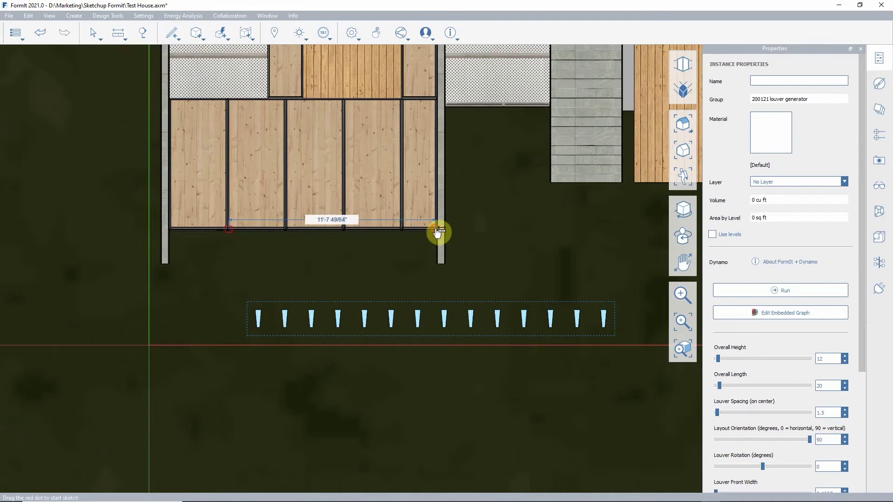
key("Escape")
key("Escape")
Step: Set the louvers' overall length to 11.75 and overall height to 19, and run the graph to rebuild them
left_click(365, 319)
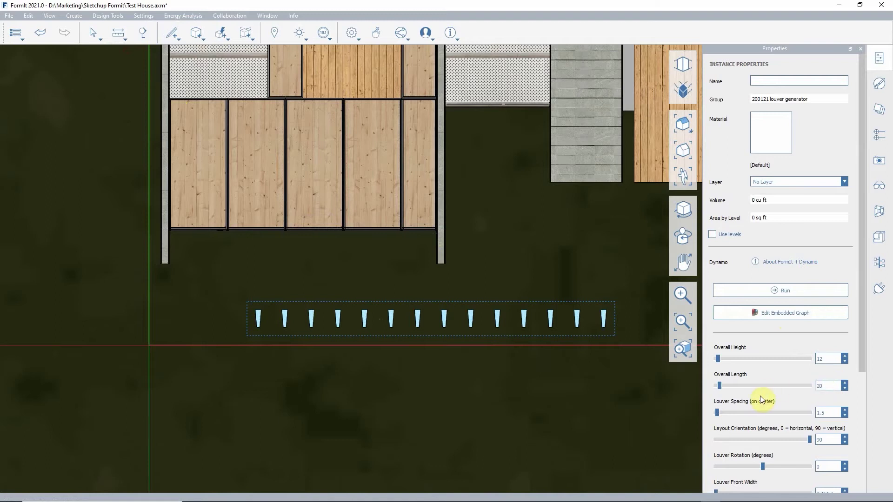
left_click(828, 386)
type("11.75")
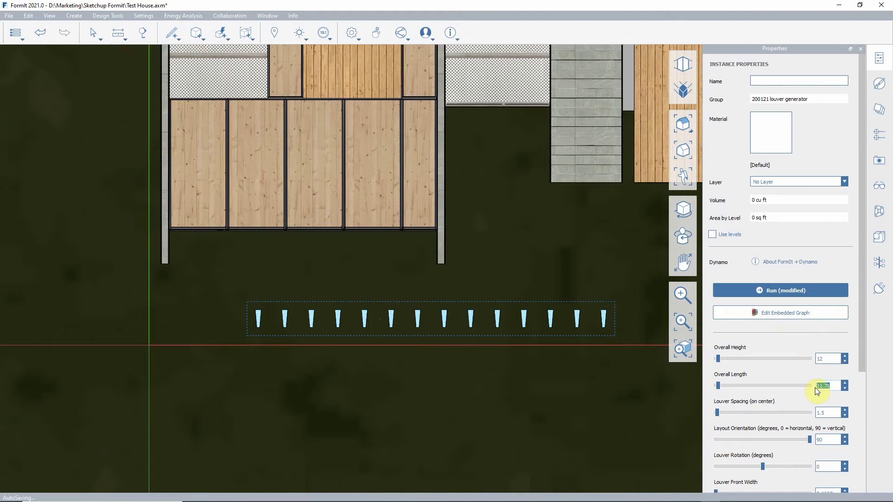
left_click(827, 359)
type("19")
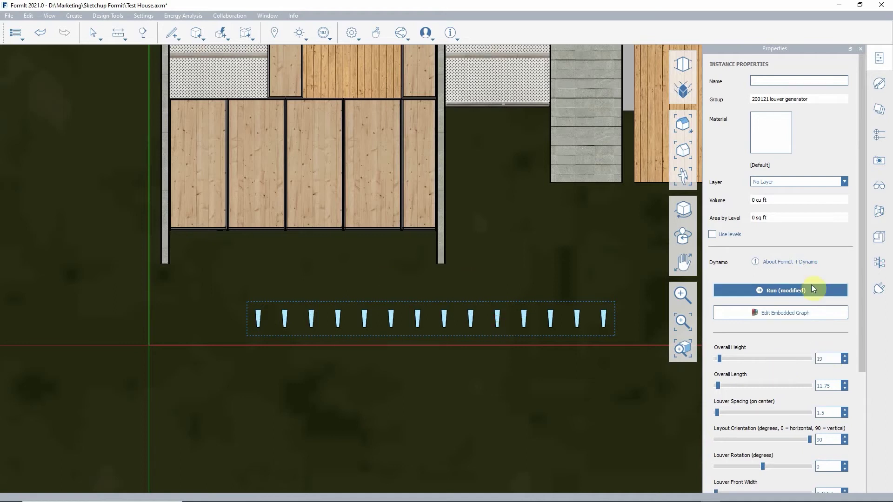
left_click(788, 290)
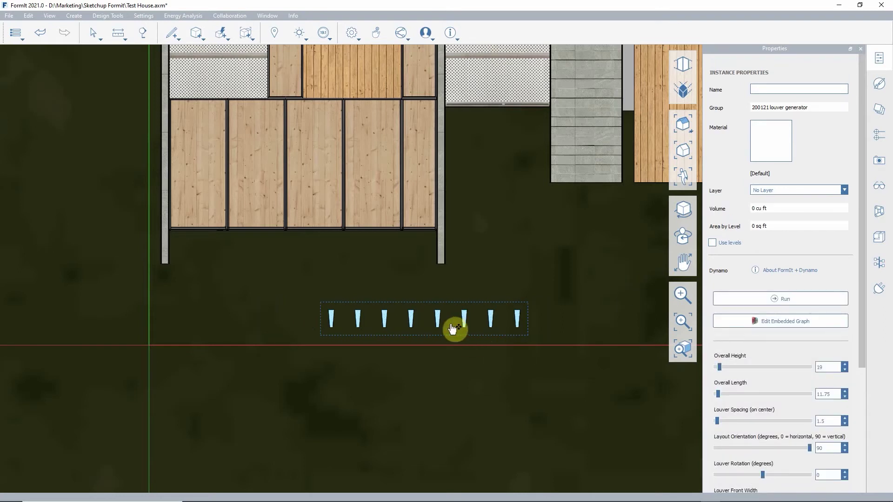
Step: Move the louver group between the two grey walls, just in front of the glazed facade, and deselect it
left_click(419, 314)
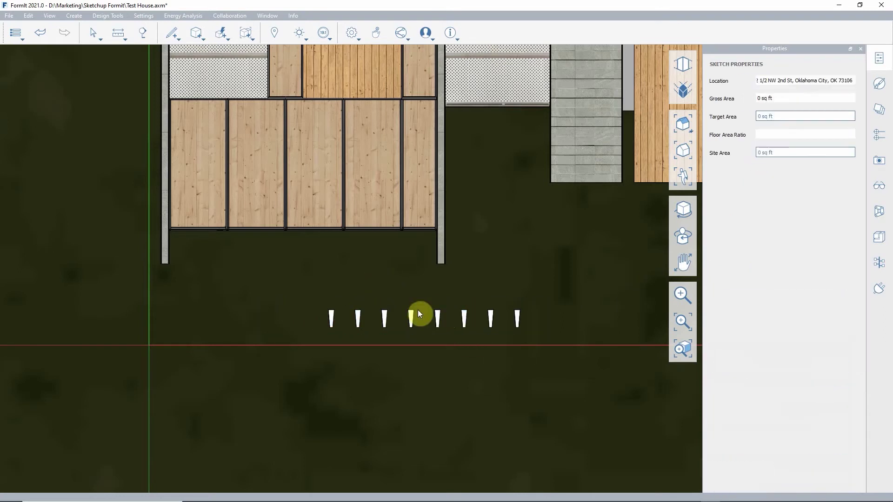
left_click(439, 330)
mouse_move(439, 329)
left_mouse_down()
mouse_move(389, 297)
mouse_move(442, 339)
left_mouse_up()
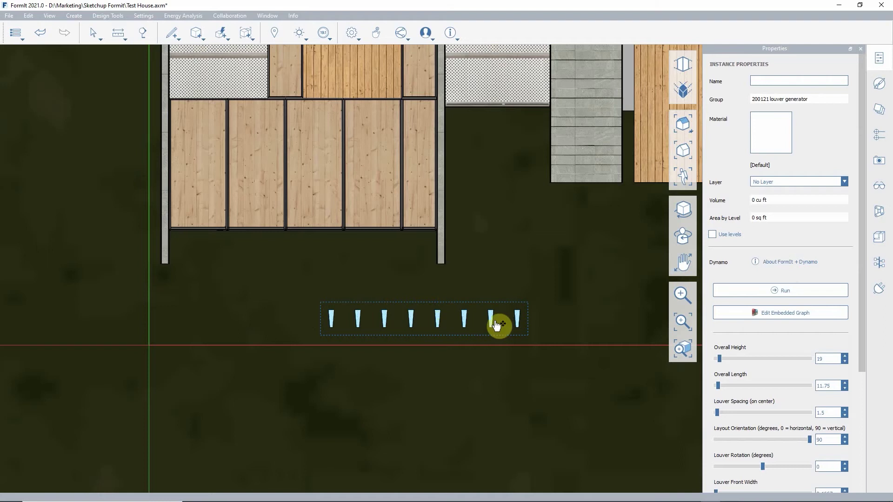
left_click_drag(494, 316, 406, 251)
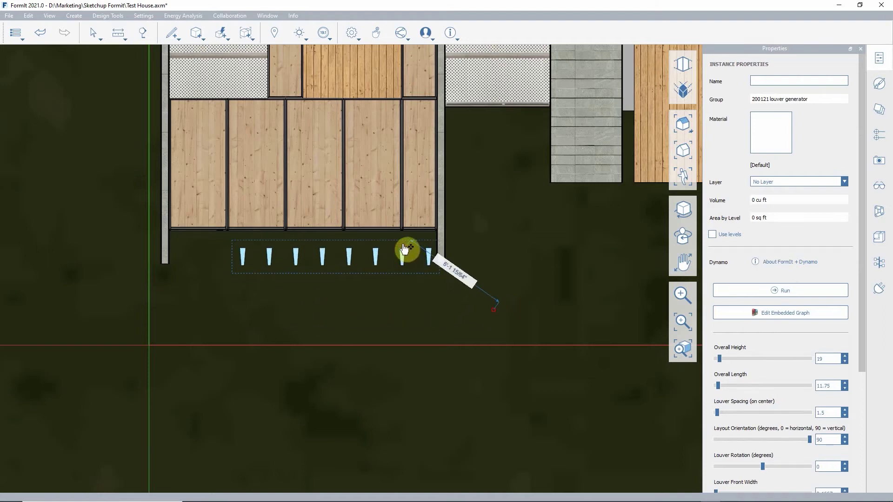
key("Escape")
Step: In the 3D view, set the louvers' layout orientation to 0 degrees for horizontal slats and run the graph
left_click(686, 148)
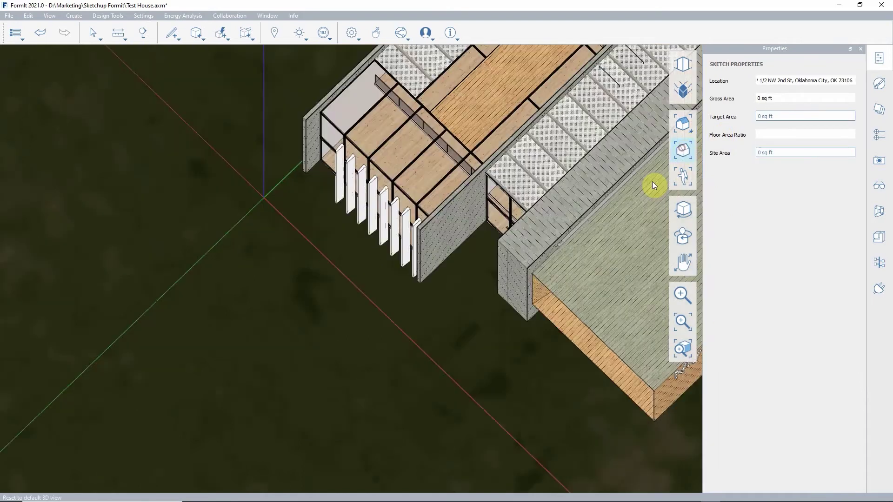
scroll(409, 205, "up", 5)
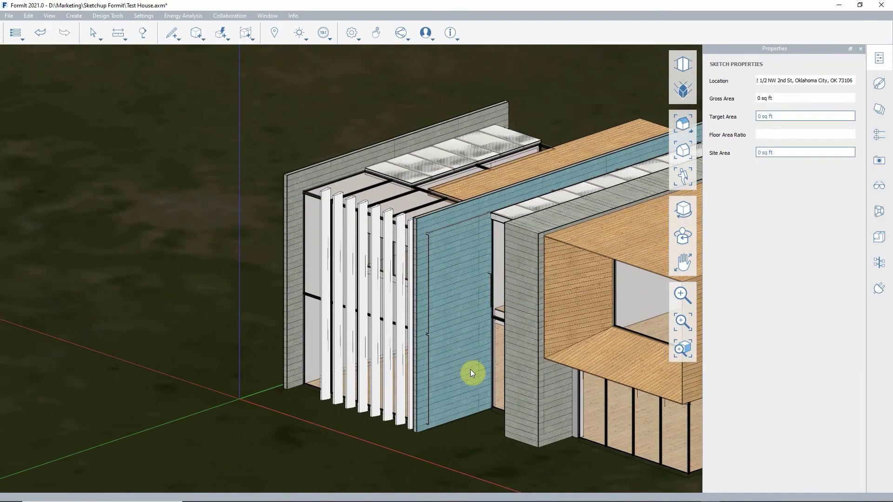
scroll(402, 286, "up", 2)
left_click(389, 283)
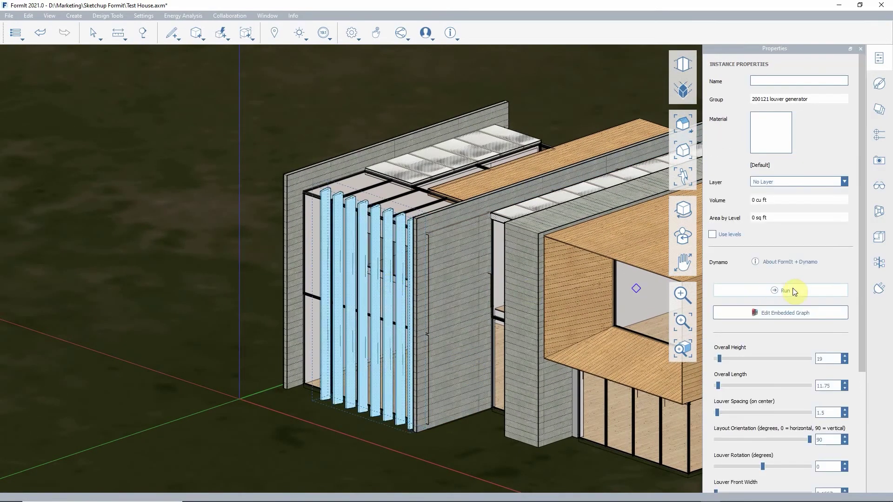
scroll(754, 369, "down", 1)
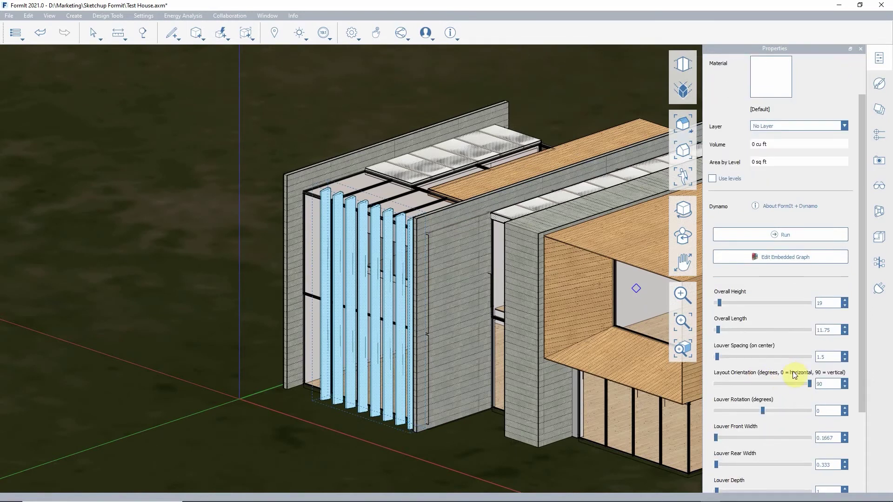
scroll(806, 397, "down", 1)
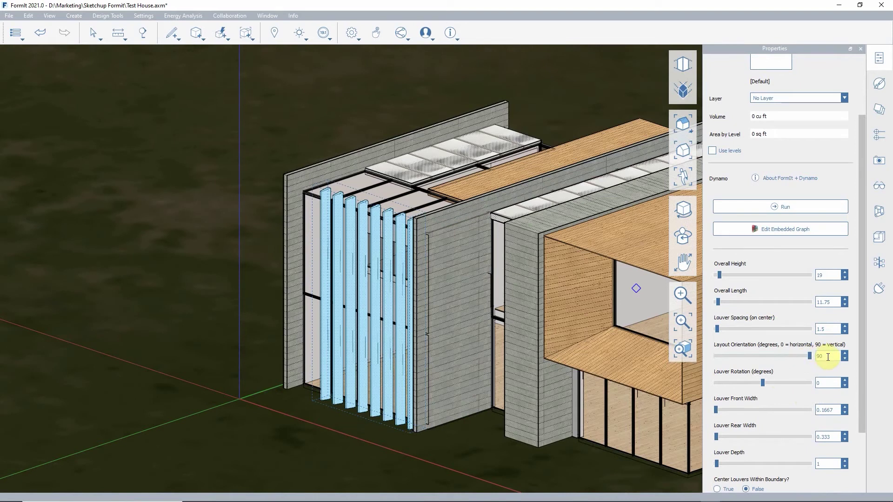
left_click_drag(808, 355, 689, 355)
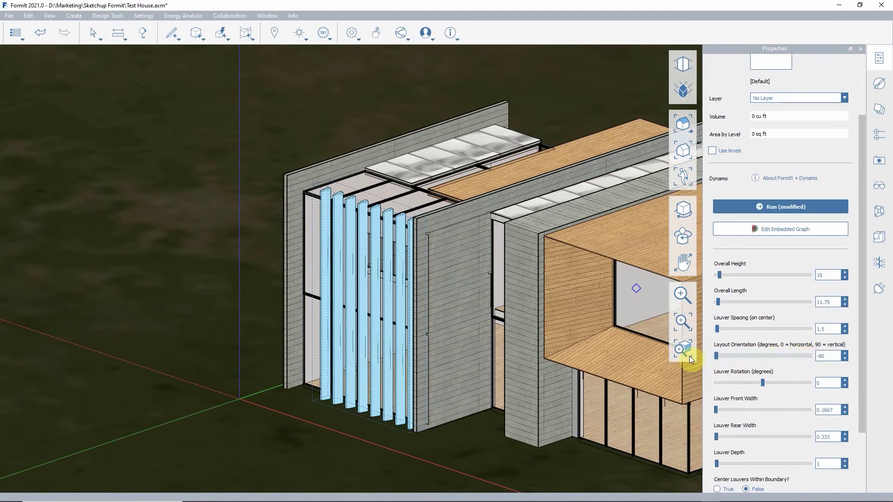
left_click_drag(759, 360, 761, 359)
left_click_drag(836, 356, 775, 357)
type("0")
left_click(791, 206)
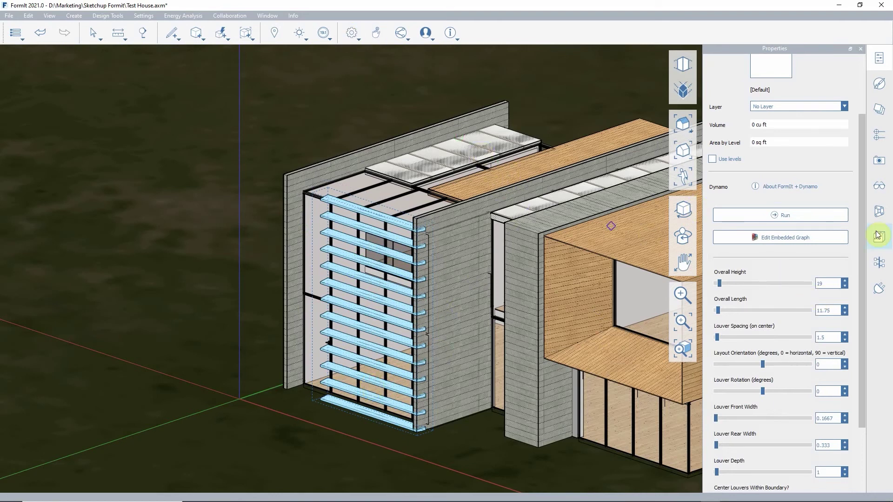
Step: Place the Stairs Dynamo sample on the ground in front of the house, rising towards the raised wood-clad volume's recessed opening
left_click(882, 212)
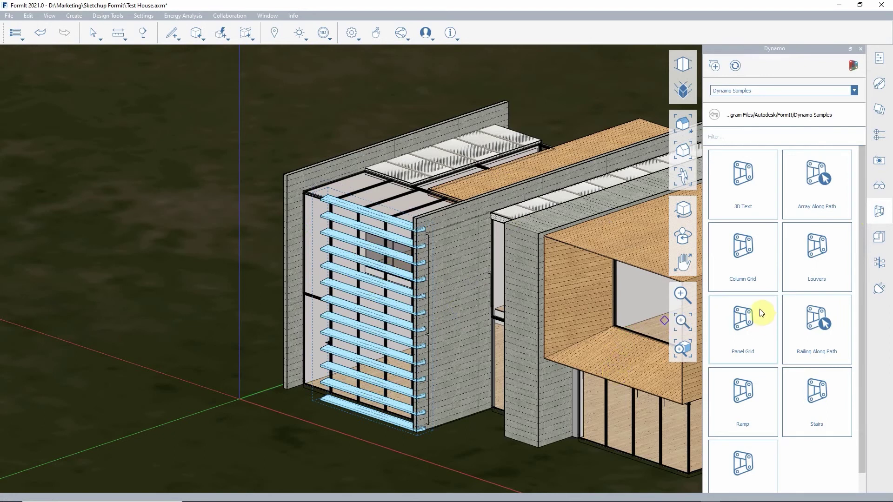
scroll(742, 317, "down", 1)
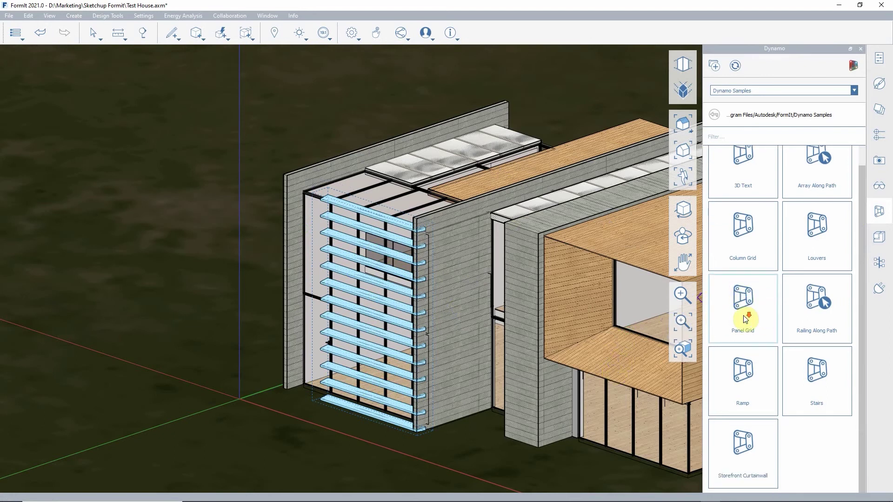
left_click(806, 375)
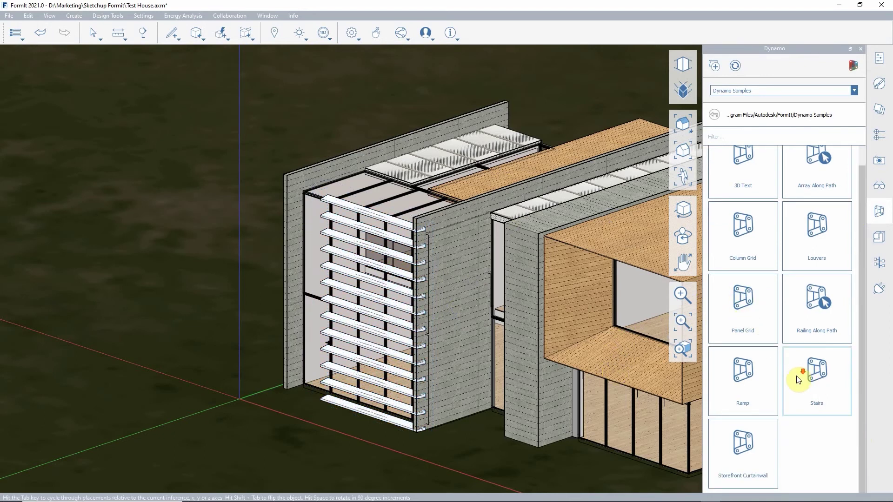
scroll(462, 344, "down", 5)
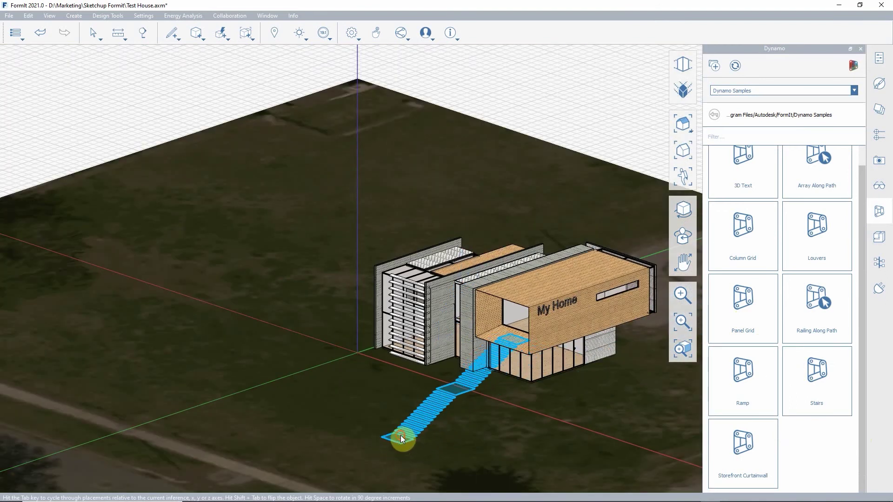
left_click(398, 435)
scroll(625, 426, "up", 2)
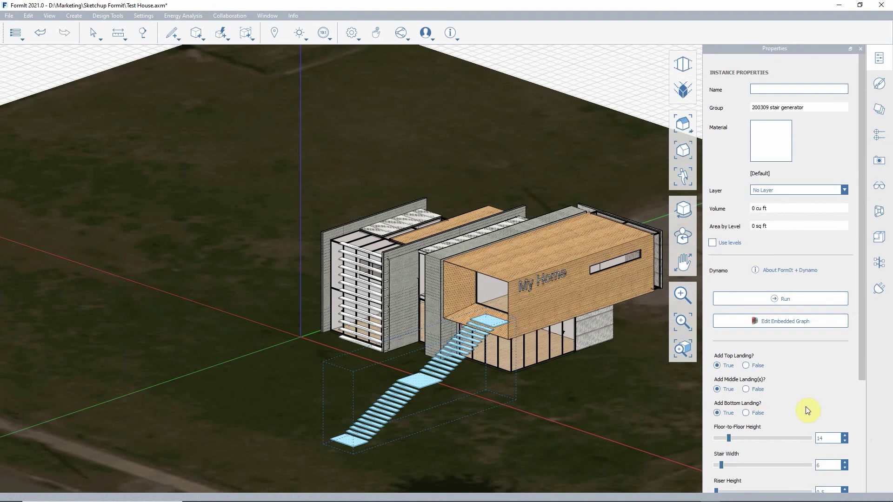
Step: Lower the stairs' floor-to-floor height to 13.1 and deselect the stair group
scroll(812, 354, "down", 4)
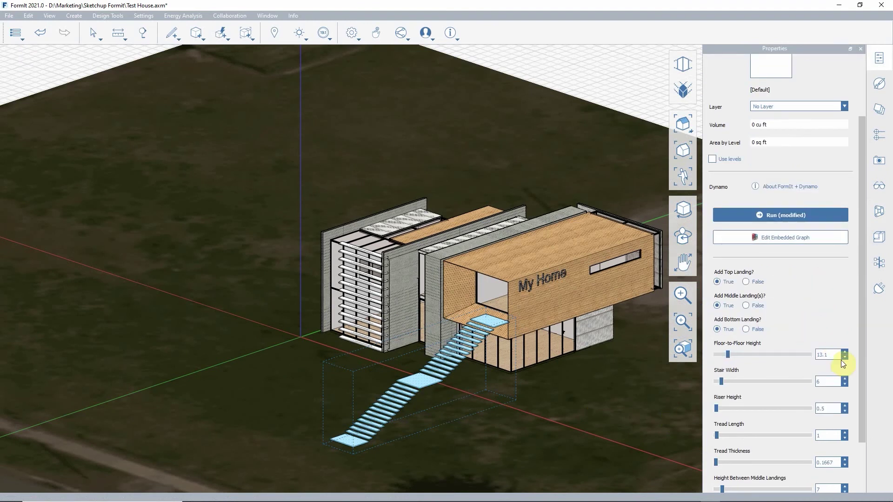
scroll(842, 365, "down", 3)
key("Escape")
scroll(458, 353, "up", 4)
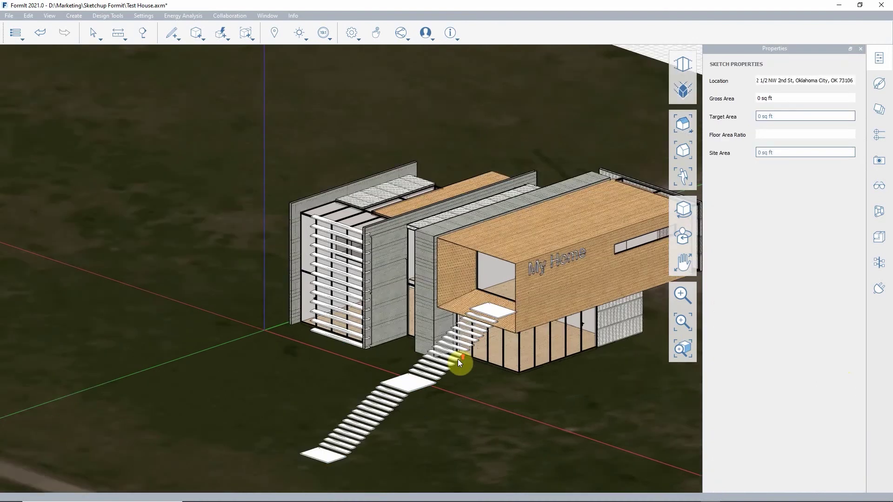
scroll(448, 370, "up", 2)
scroll(447, 371, "down", 5)
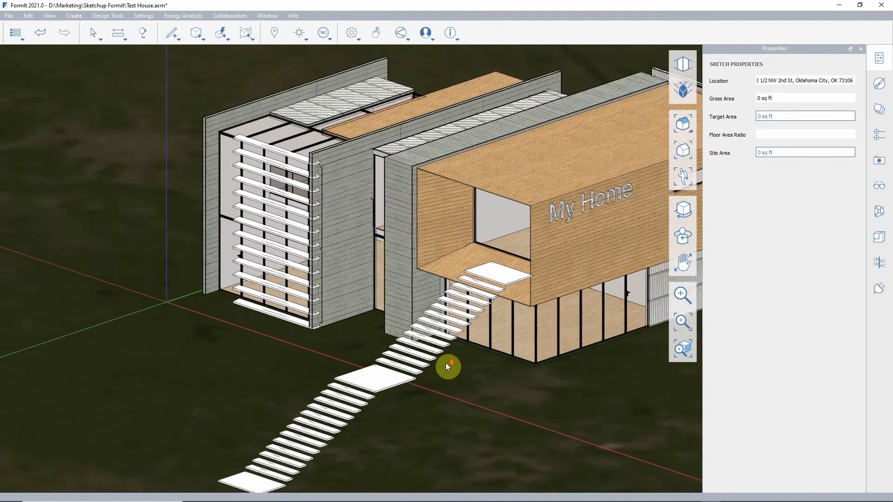